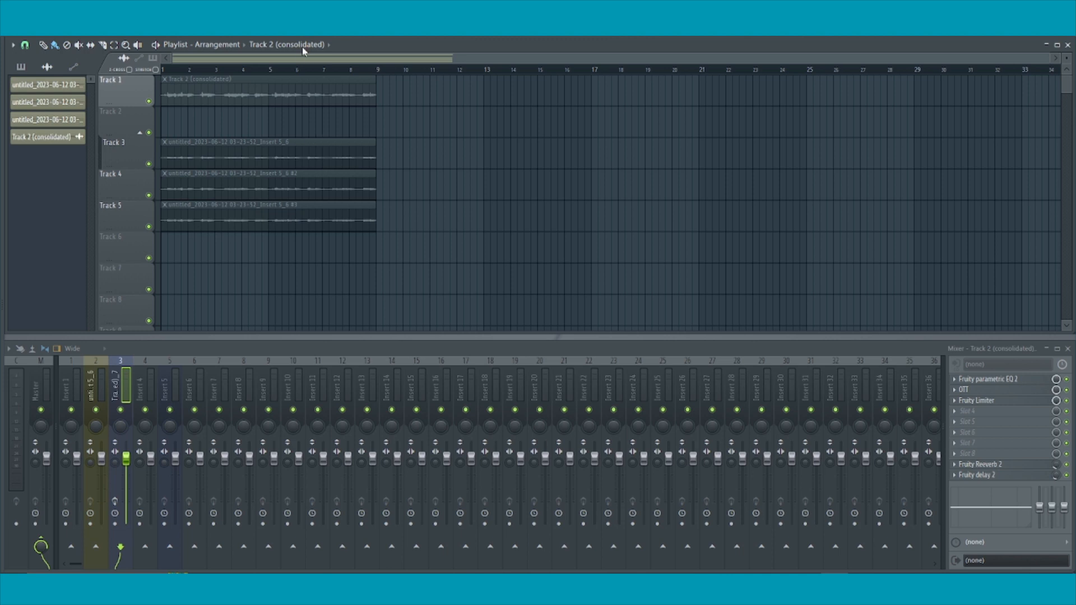
Step: Unmute the Track 2 (consolidated) audio clip on playlist Track 1
click(79, 45)
click(254, 96)
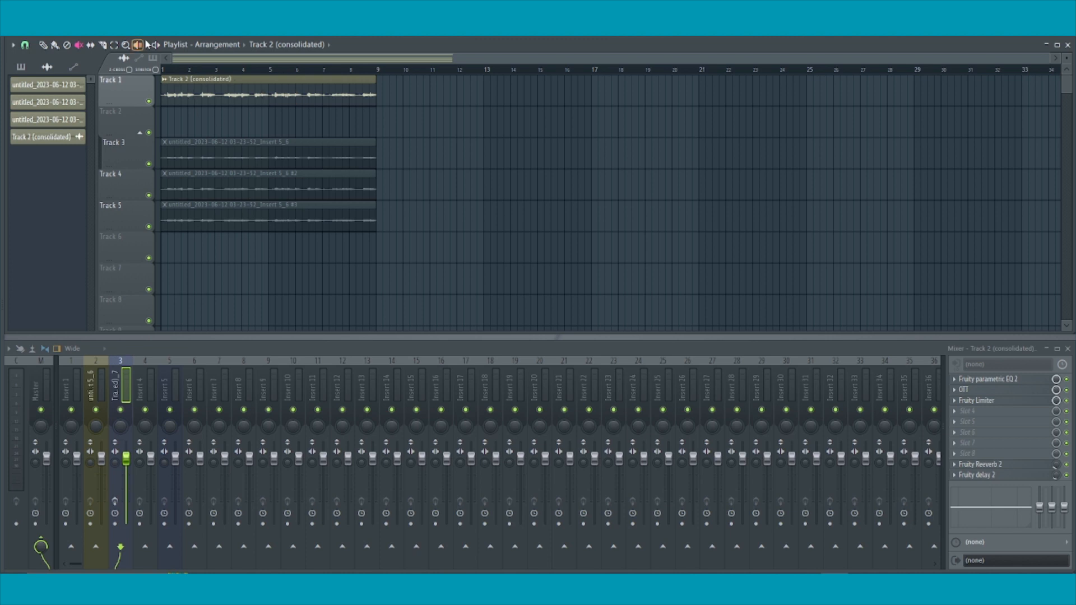
click(192, 83)
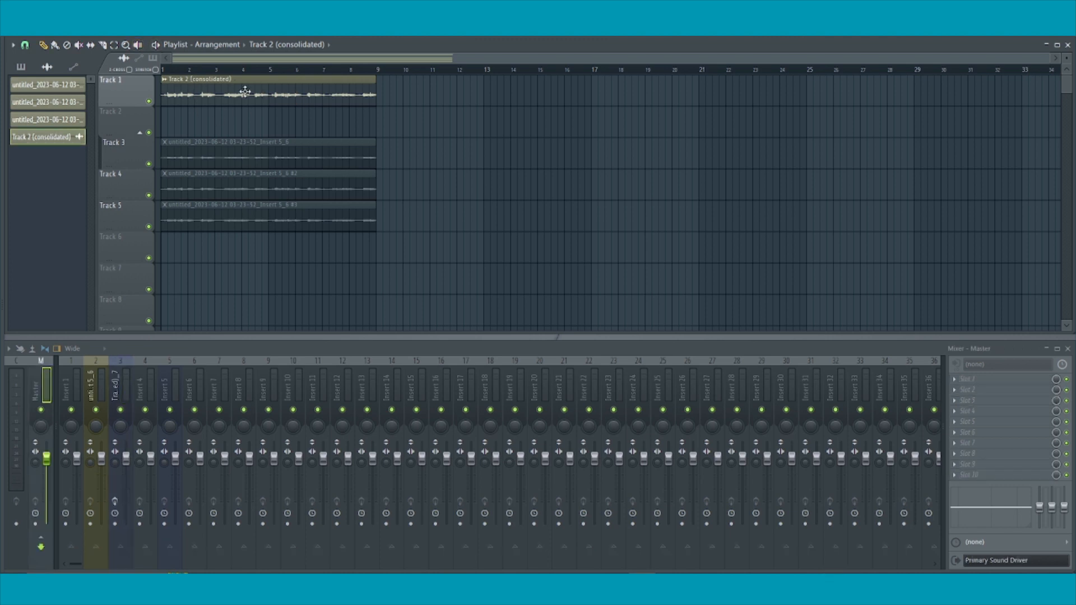
Step: Load the Track 2 (consolidated) clip's audio into a new Slicex channel
double_click(245, 91)
right_click(583, 274)
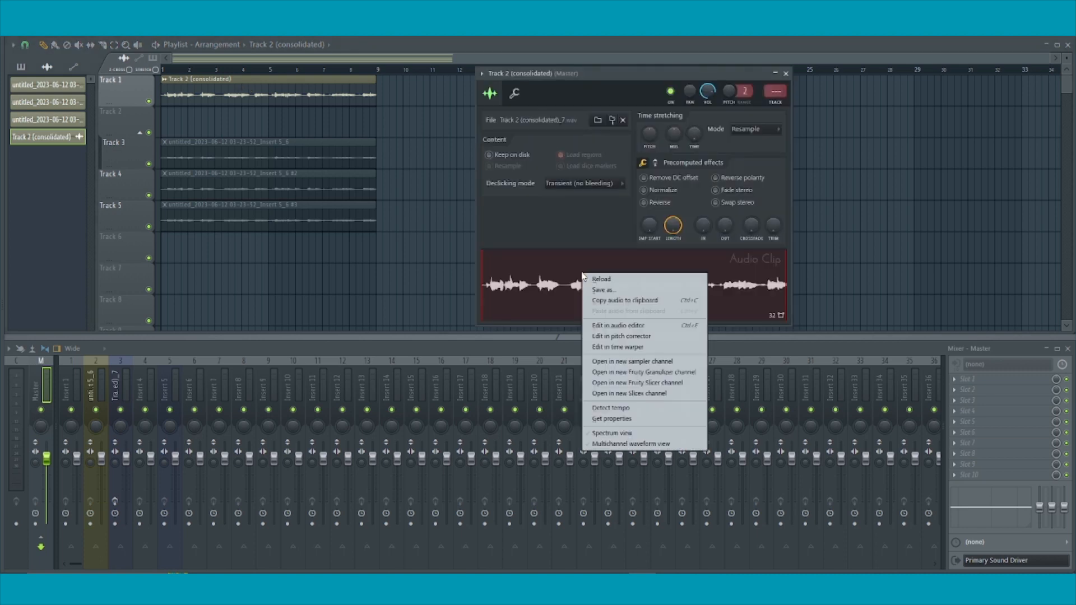
click(657, 394)
drag(251, 157, 604, 109)
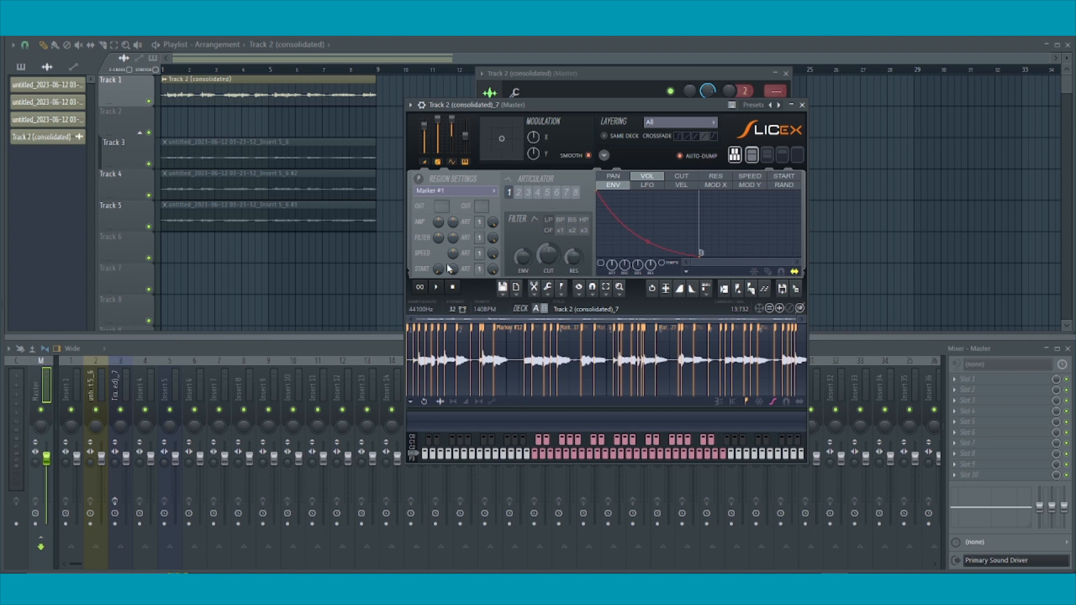
Step: Toggle Link velocity to volume in the Slicex settings and switch off Auto-dump
click(604, 155)
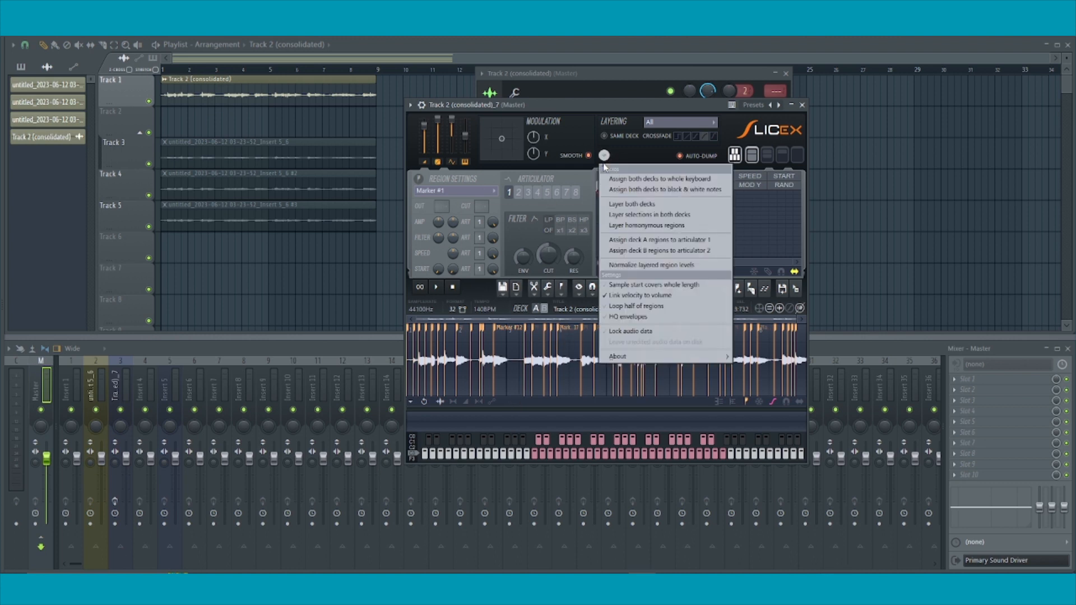
click(654, 300)
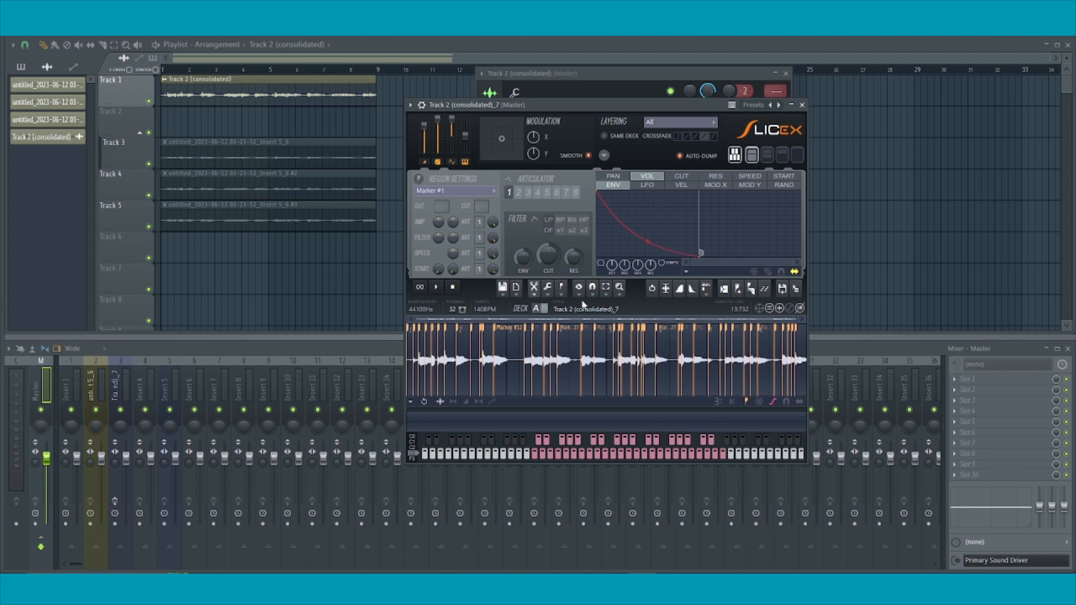
click(689, 157)
Step: Audition several of the vocal slices by playing their notes in Slicex
key(t)
key(t)
key(b)
key(b)
key(b)
Step: Select the Marker #8 slice, set its output to 5, audition it and check the list of slice markers
click(464, 367)
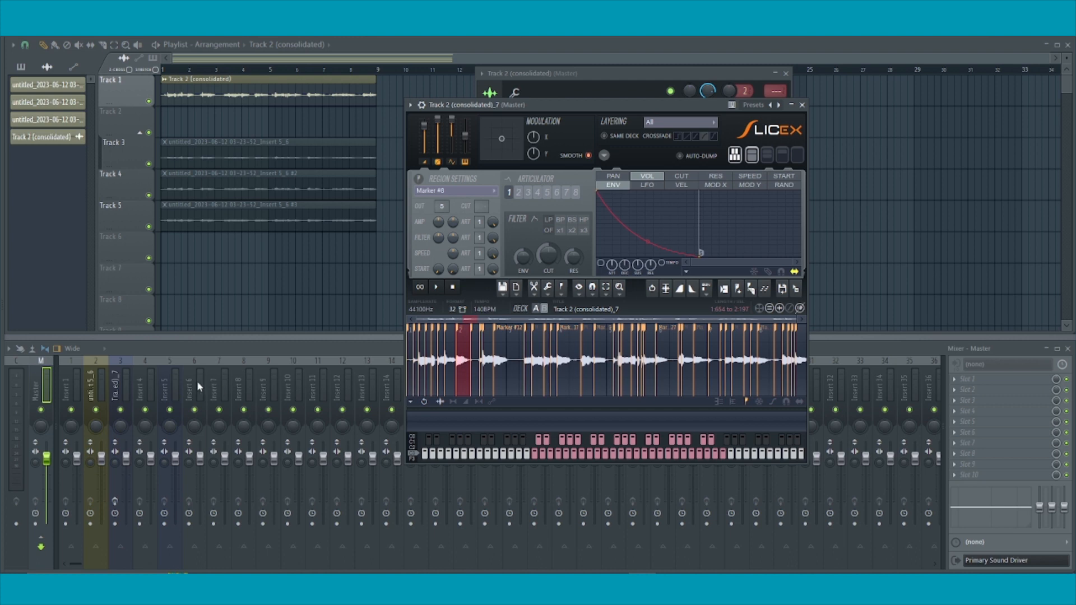
click(462, 357)
drag(443, 206, 443, 194)
key(b)
key(space)
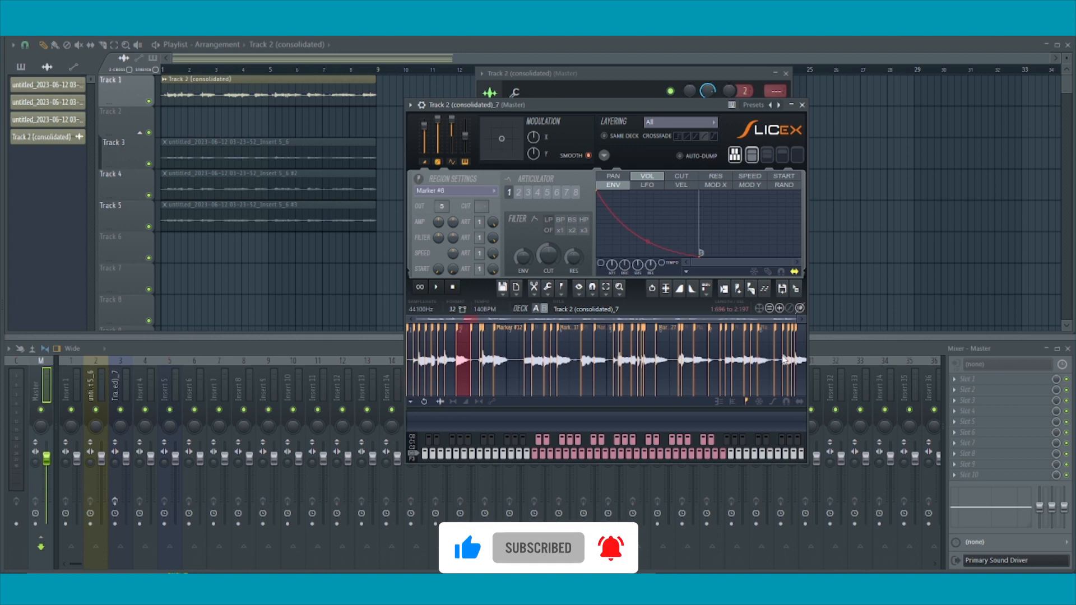
click(471, 191)
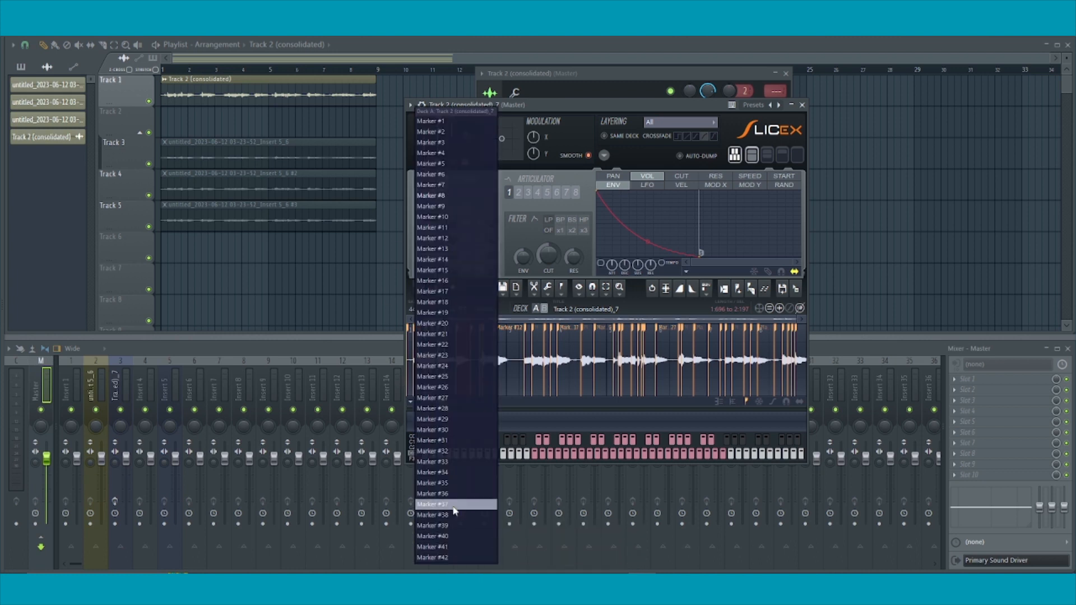
click(627, 109)
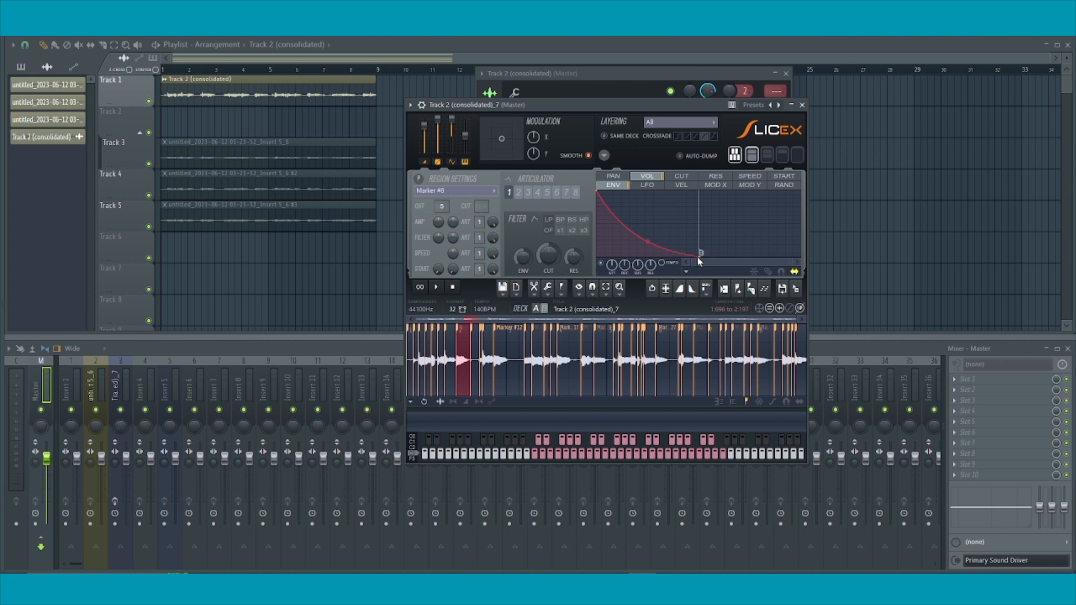
Step: Shorten the decay of the Slicex volume envelope by moving its end point earlier, and close the plugin
drag(700, 253, 630, 253)
drag(630, 253, 671, 253)
key(Escape)
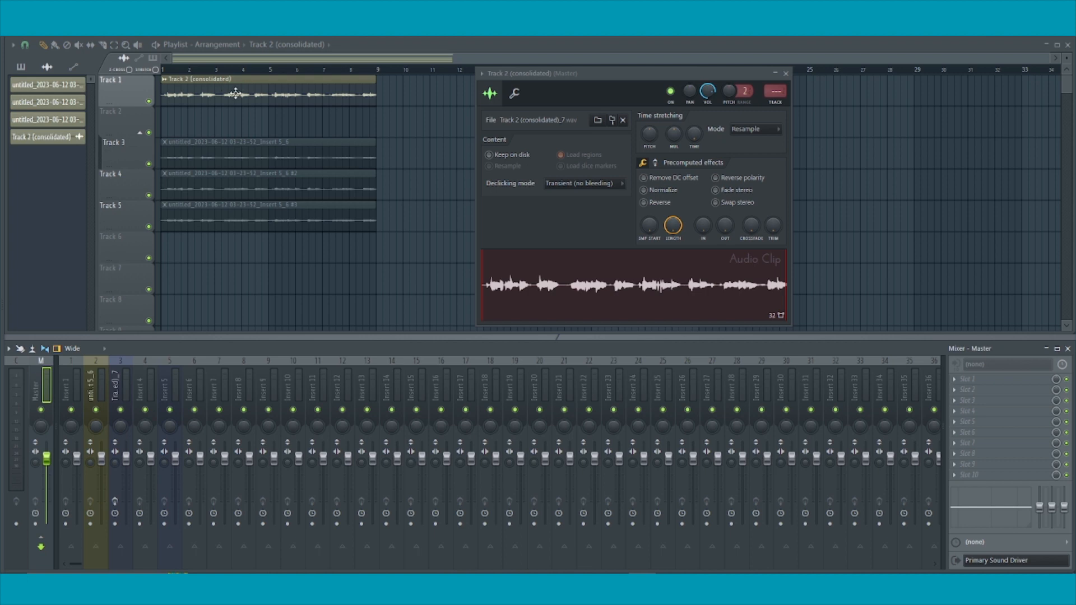
Step: Delete all the automatically dumped slice notes from the Slicex channel's piano roll
click(573, 36)
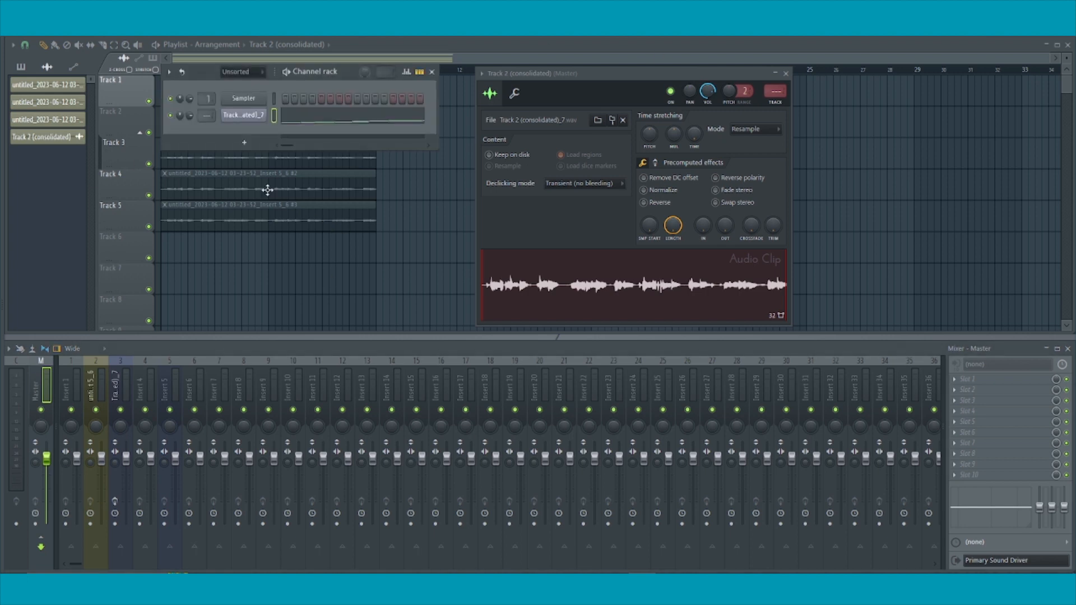
click(243, 115)
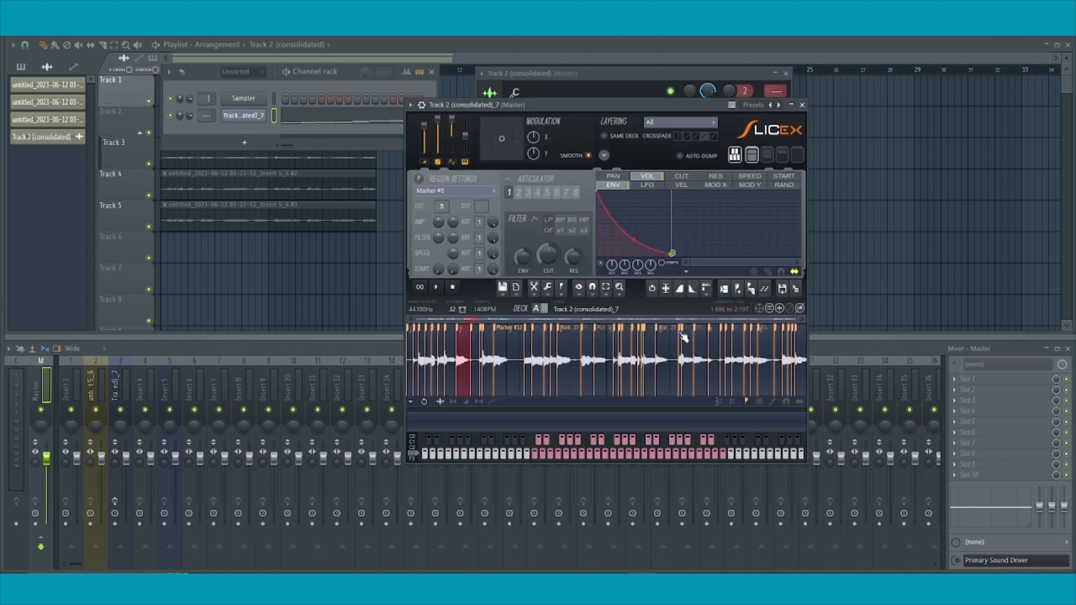
click(311, 123)
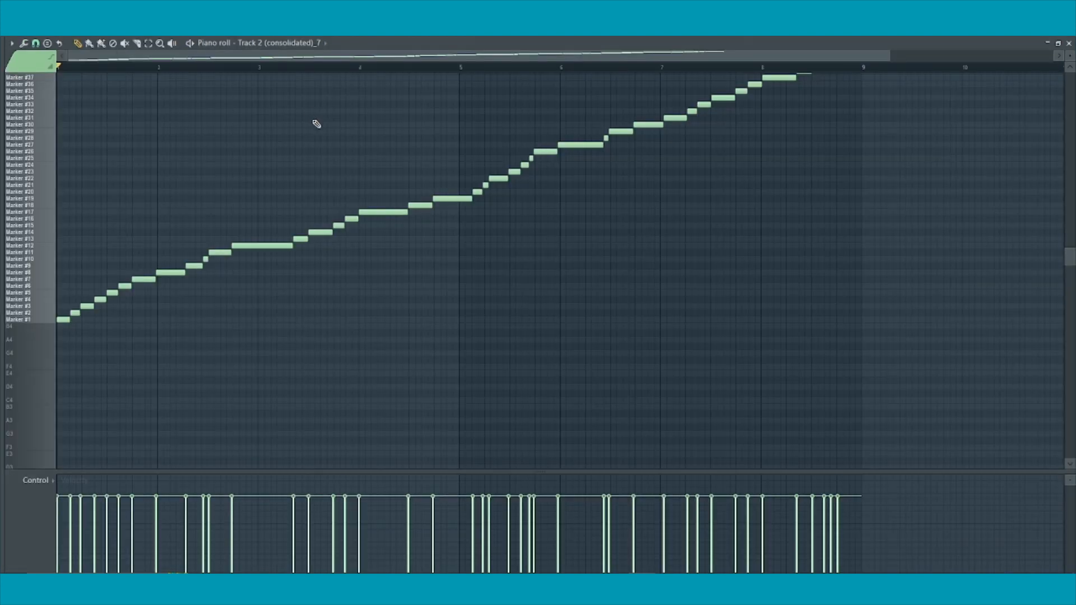
key(ctrl+a)
key(Delete)
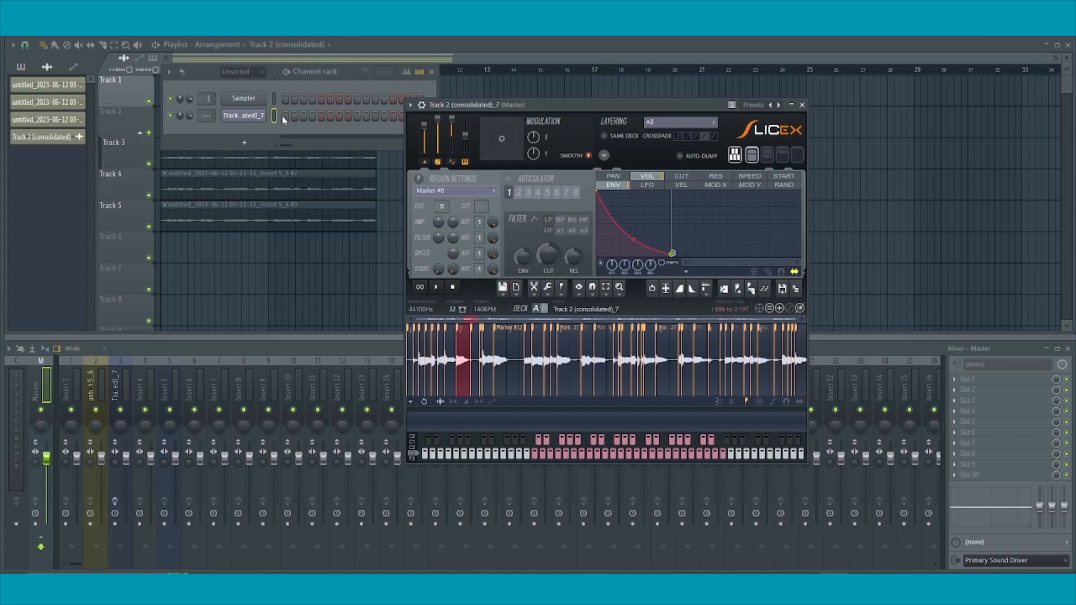
Step: Draw a two-bar pattern of slice notes on Markers #37, #14, #22, #5 and #16 in the Slicex channel's piano roll
right_click(244, 120)
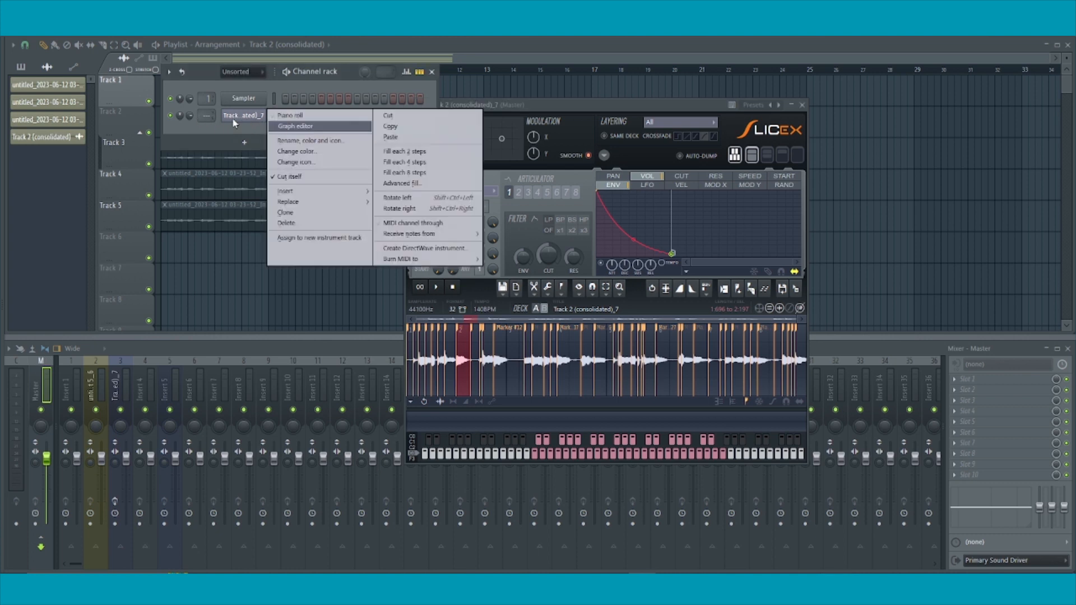
click(304, 118)
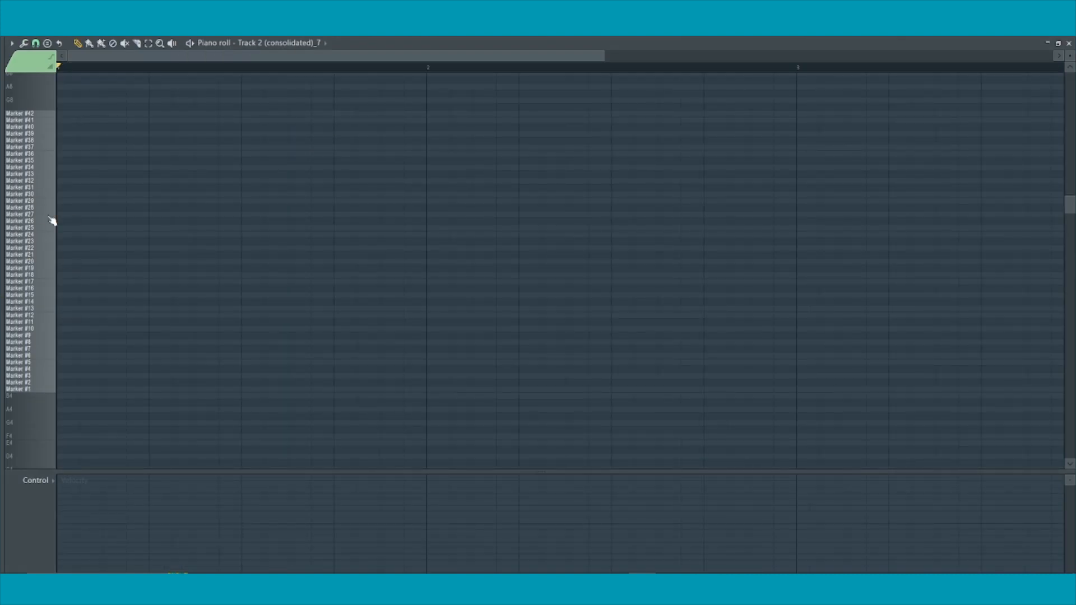
drag(1070, 55, 1069, 58)
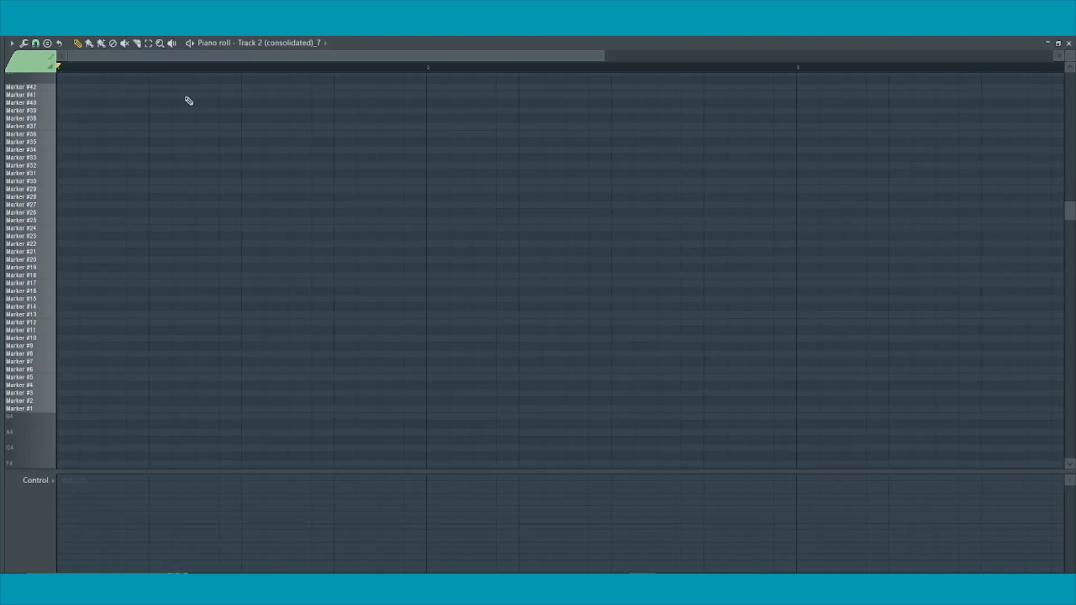
scroll(201, 264, up, 1)
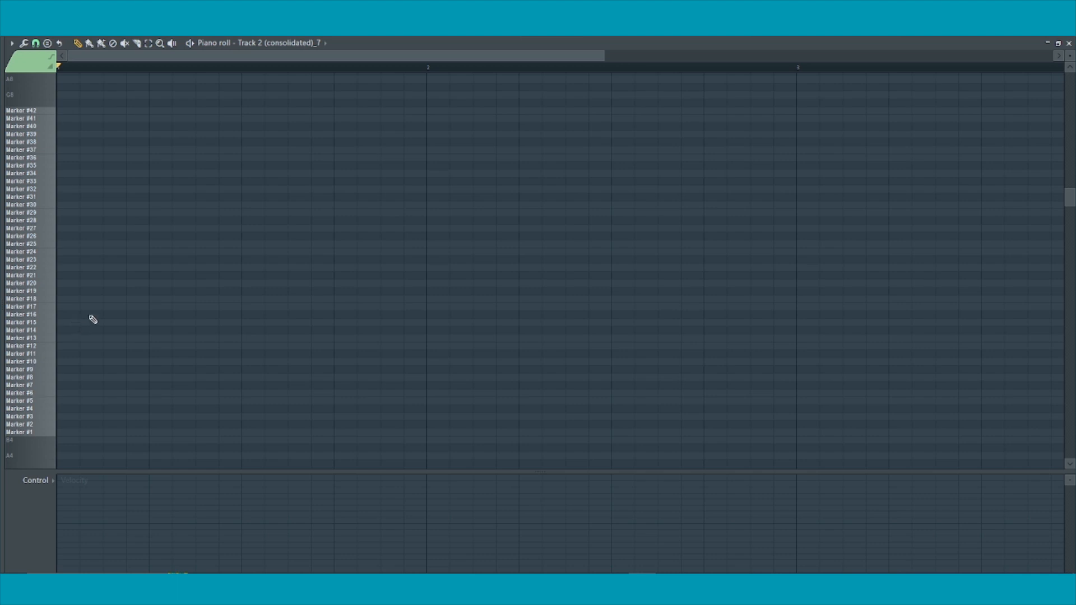
click(67, 323)
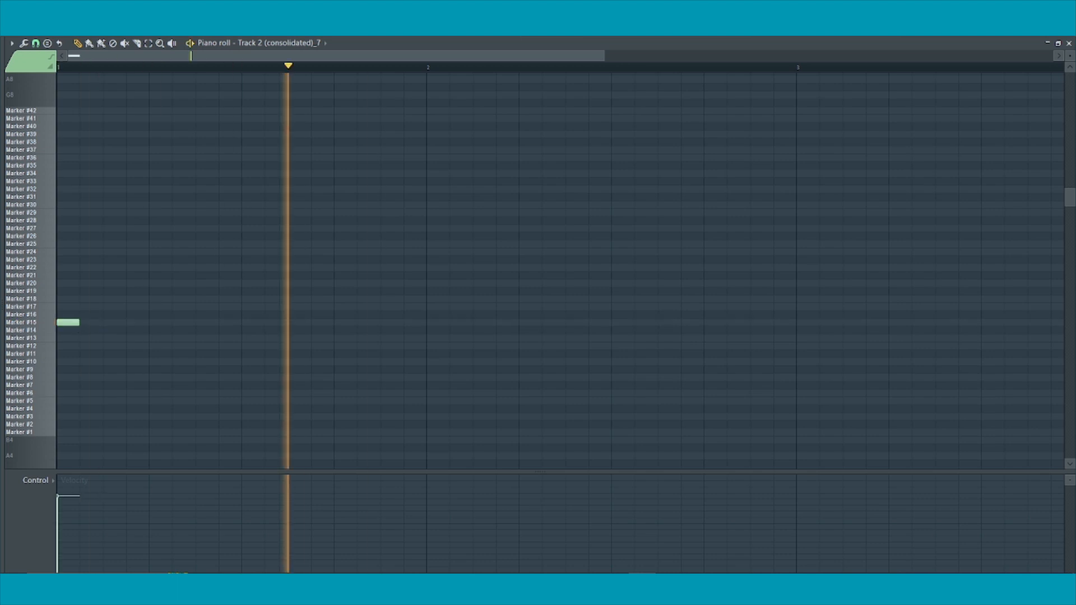
key(space)
mouse_move(114, 306)
mouse_down()
mouse_move(92, 302)
mouse_move(115, 300)
mouse_up()
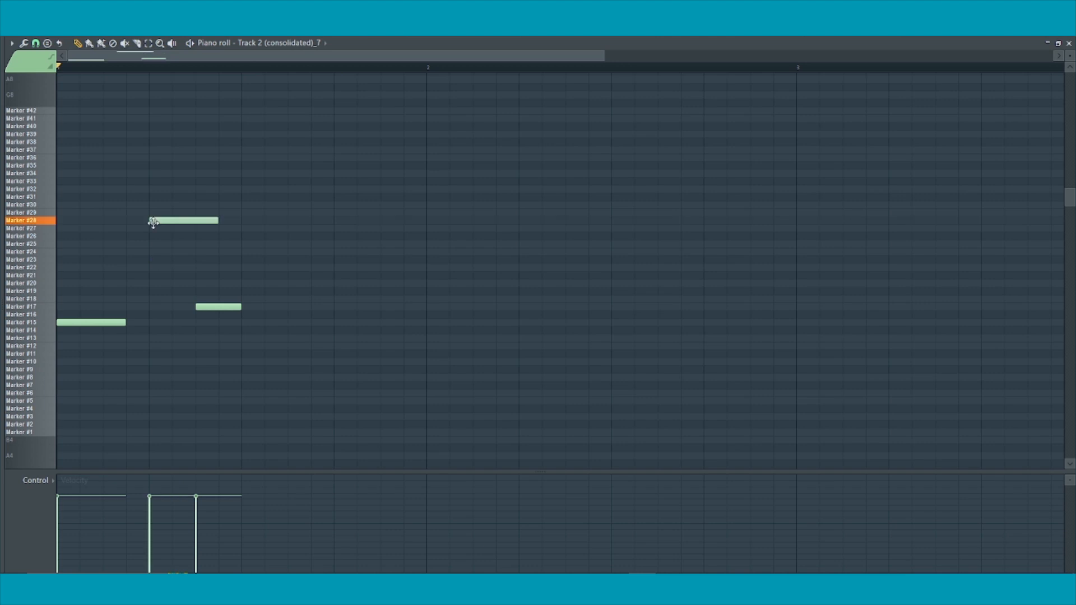
drag(151, 221, 151, 267)
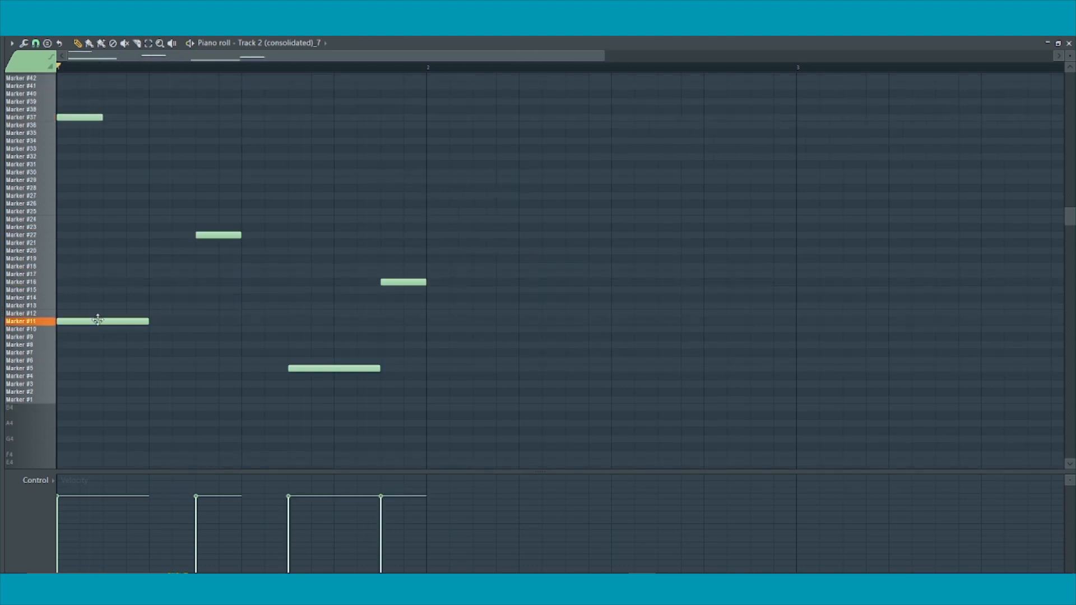
drag(97, 320, 154, 317)
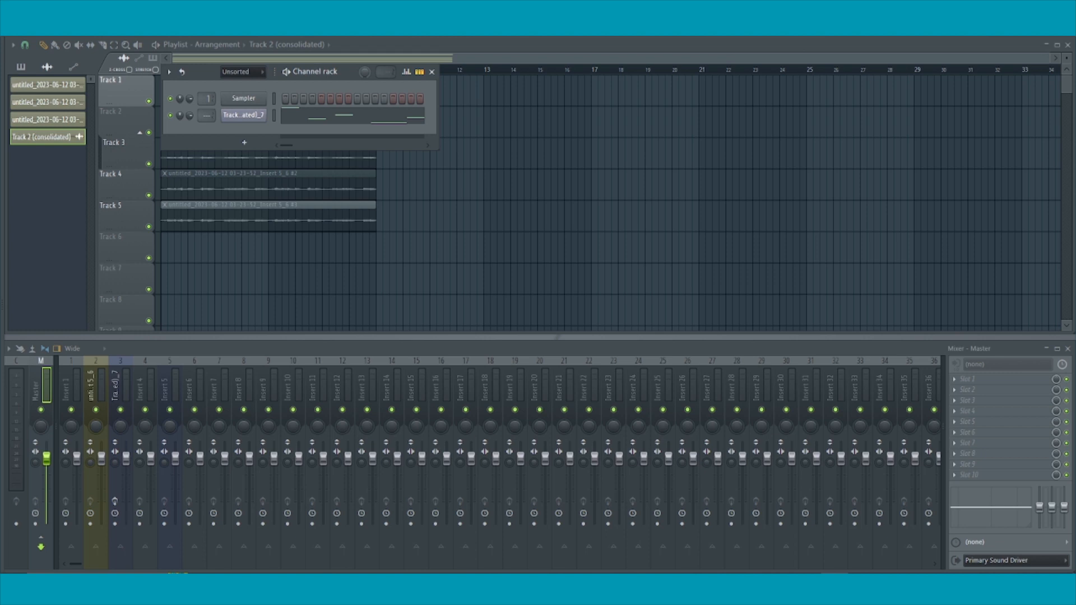
Step: Add a short Marker #21 note near the start of bar 2, play the pattern back and close the piano roll
click(324, 116)
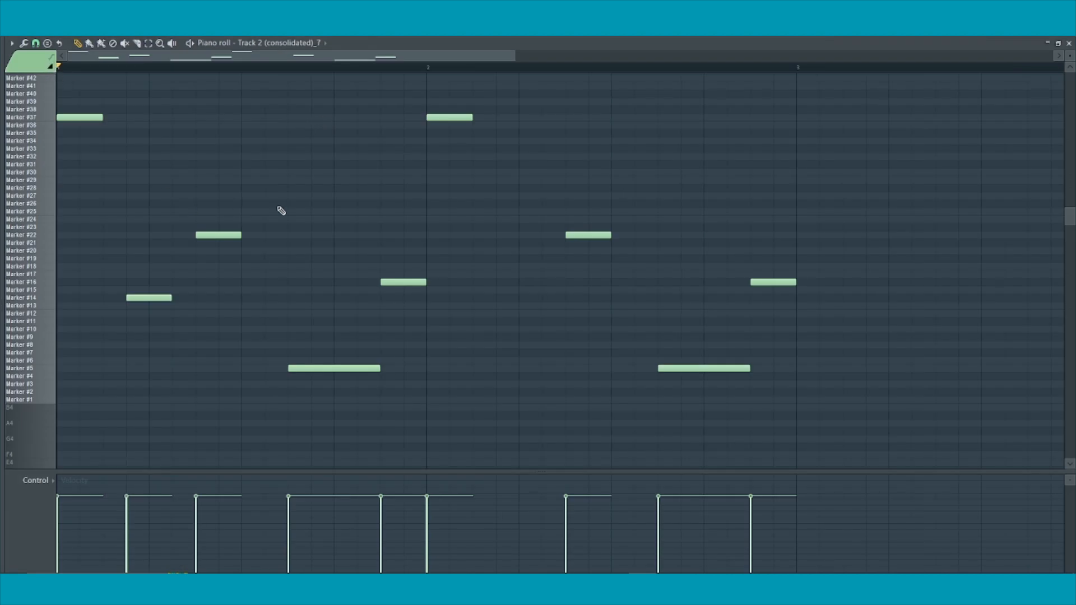
scroll(303, 249, up, 2)
click(223, 181)
click(155, 68)
key(space)
mouse_move(262, 181)
mouse_down()
mouse_move(241, 180)
mouse_move(440, 163)
mouse_move(468, 287)
mouse_up()
key(space)
key(space)
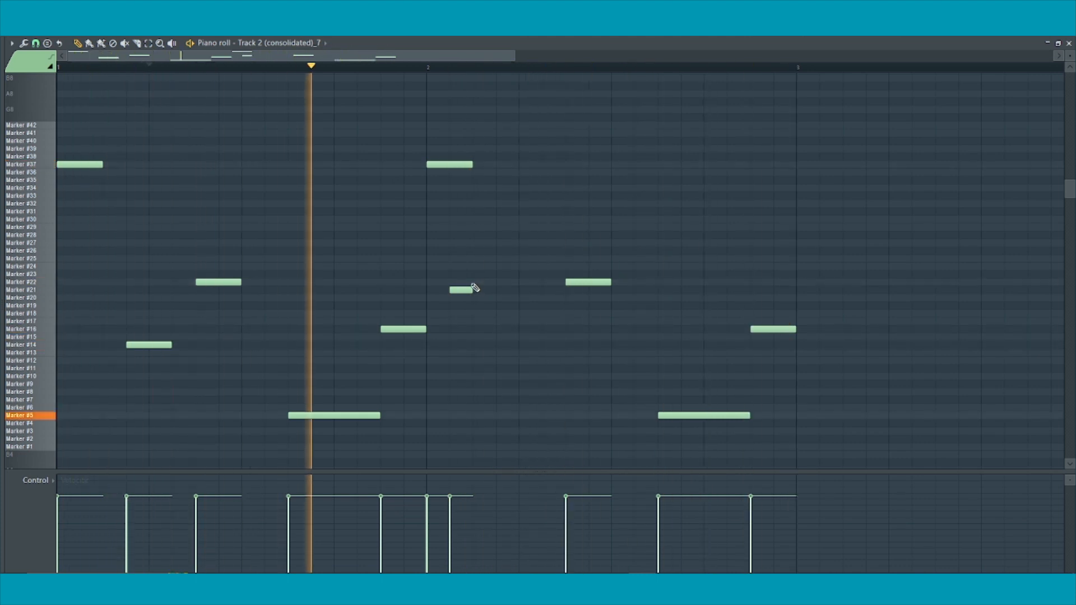
key(space)
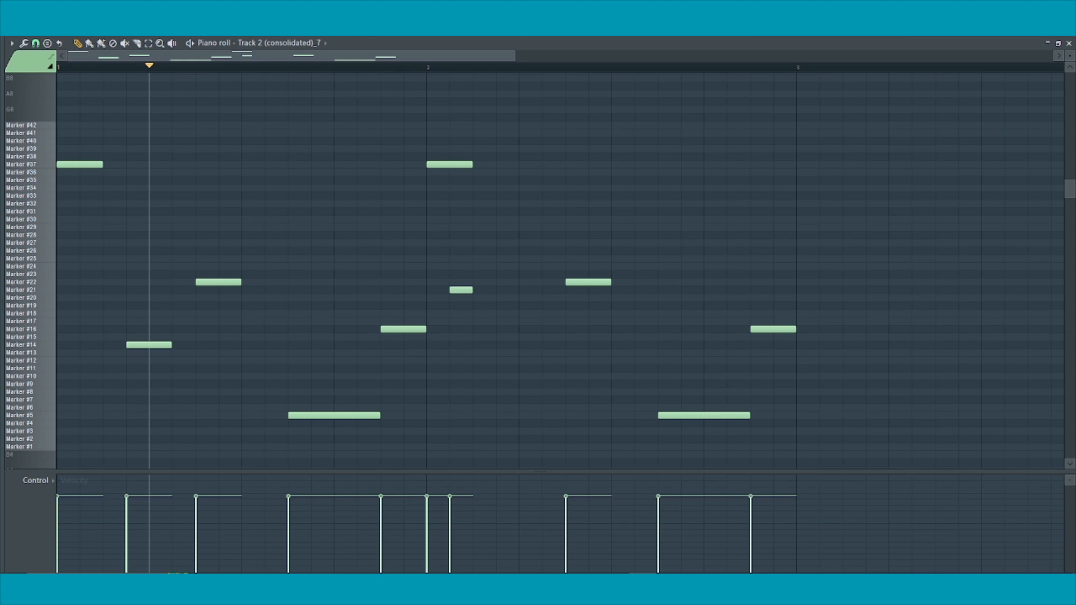
click(1069, 44)
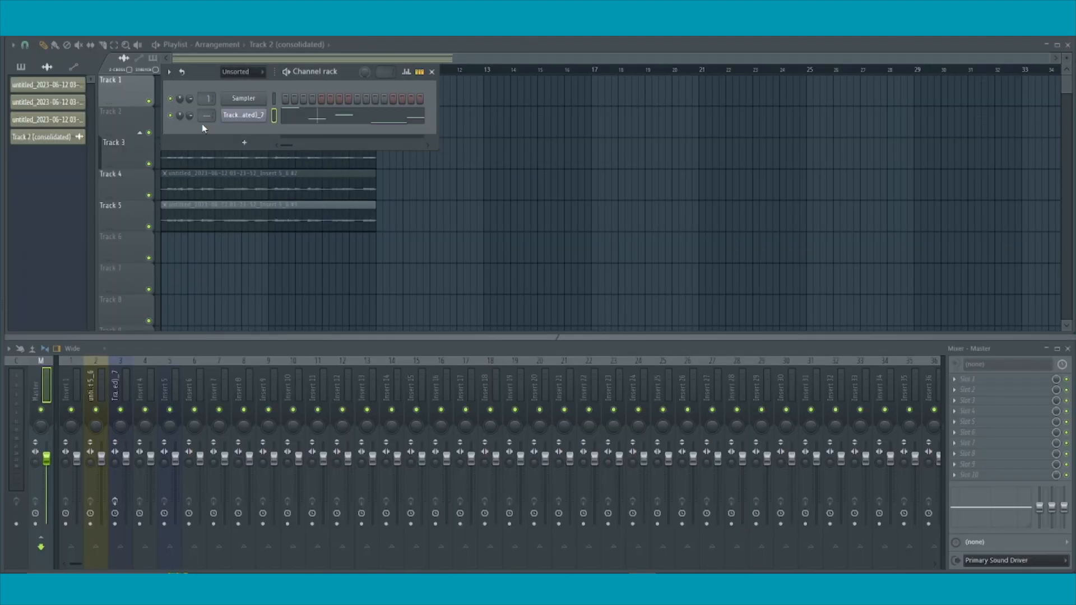
Step: Route the Slicex channel to mixer track 4 and close the plugin window
click(247, 118)
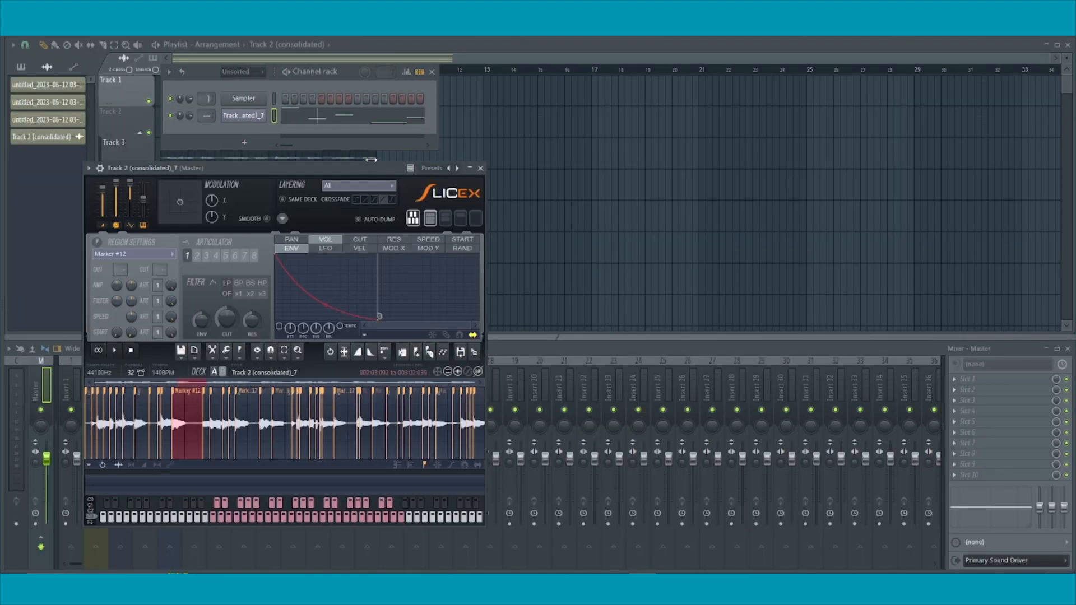
click(100, 168)
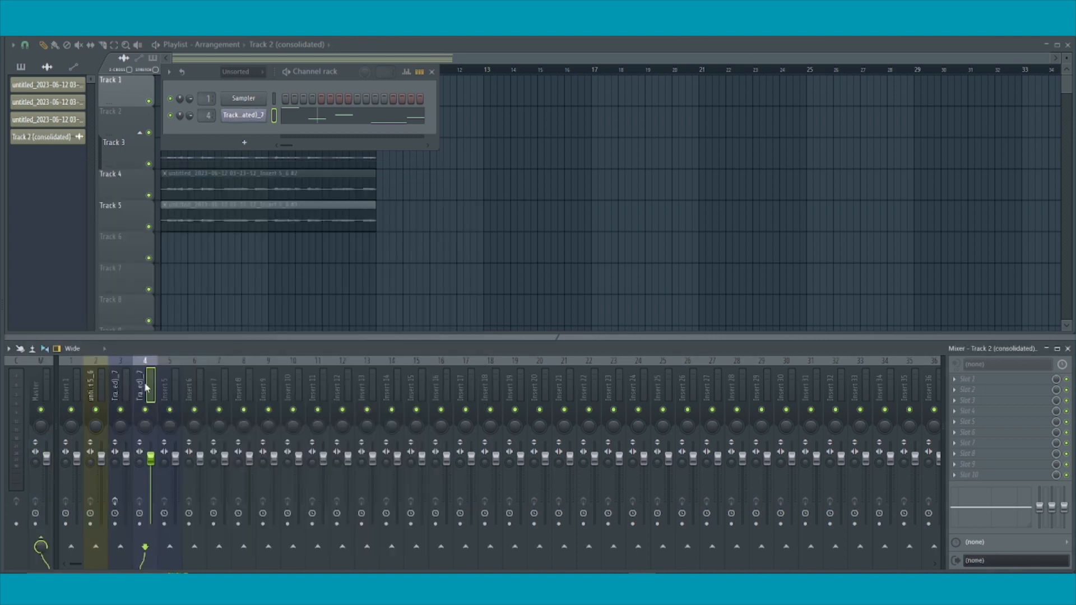
click(255, 117)
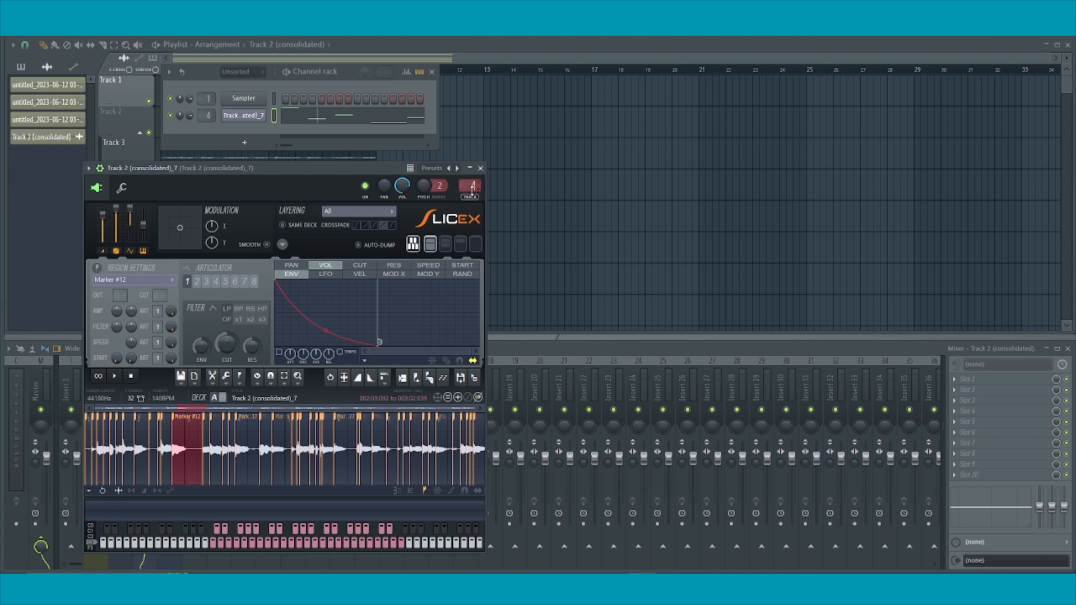
click(480, 168)
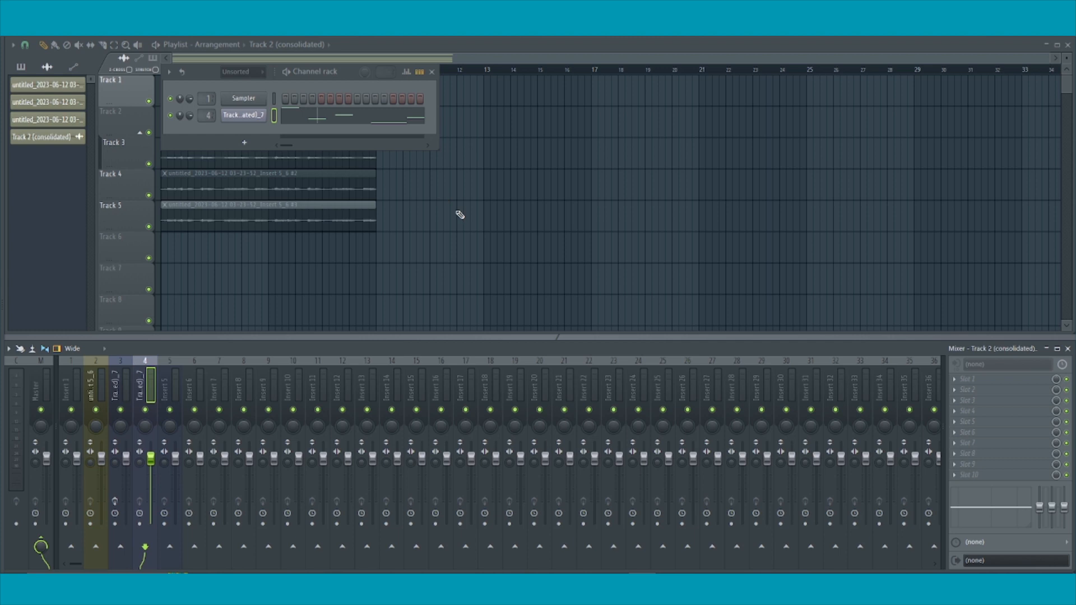
key(F6)
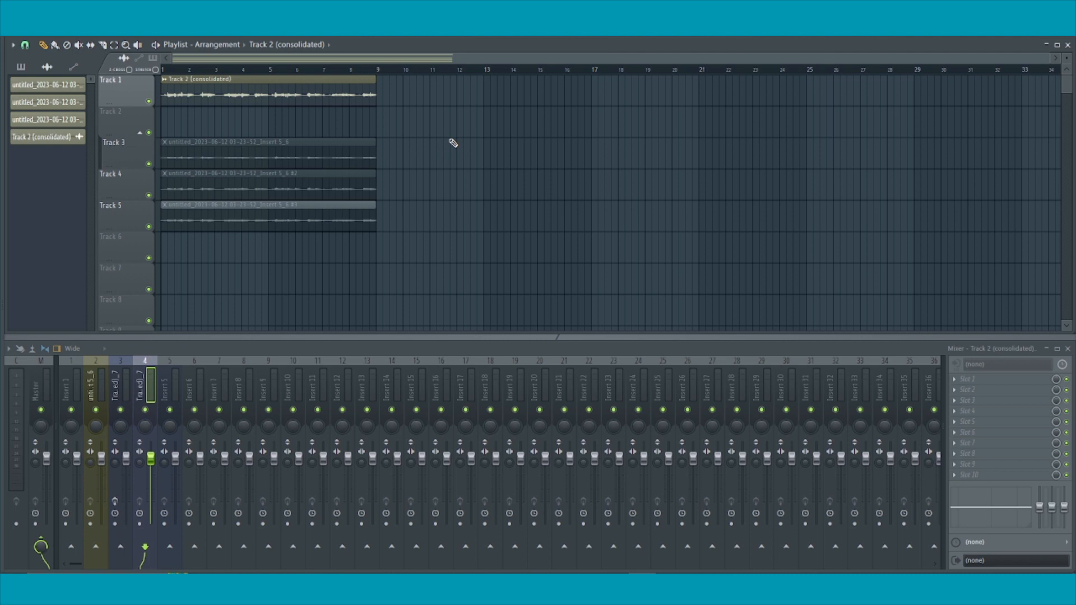
key(F6)
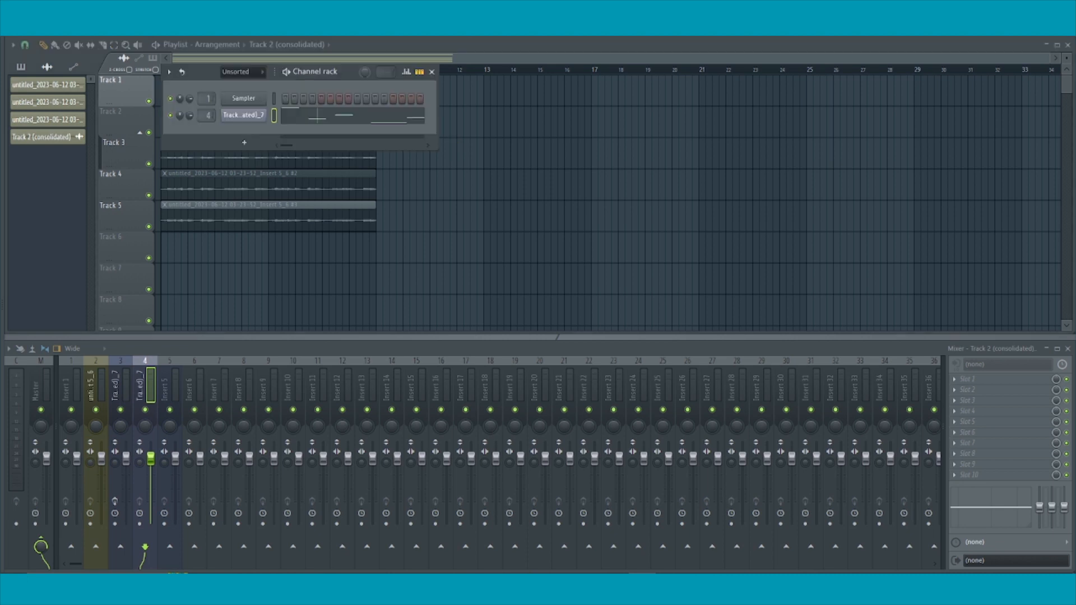